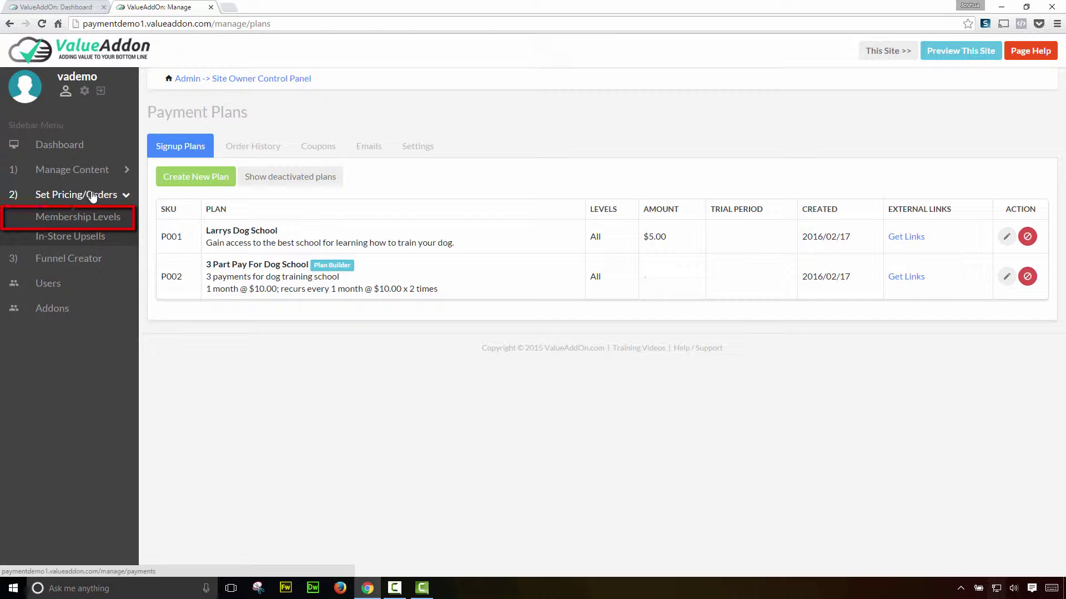
Step: Open the Membership Levels page from the Set Pricing/Orders sidebar
{"action": "left_click", "coordinate": [88, 219]}
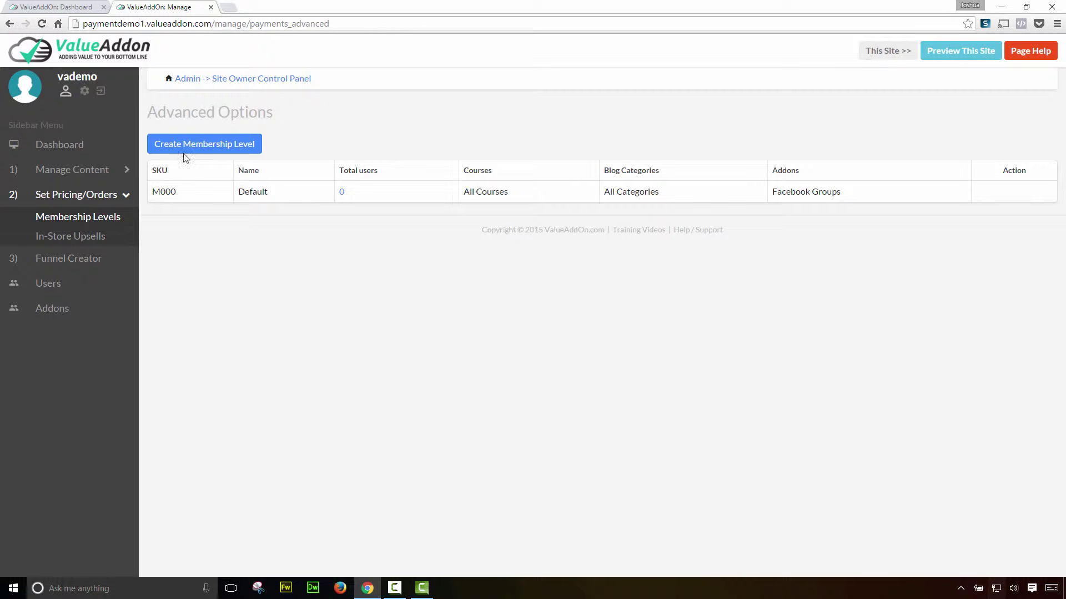
Step: Create membership level 'Package A' granting the Dog School Basics course
{"action": "left_click", "coordinate": [200, 146]}
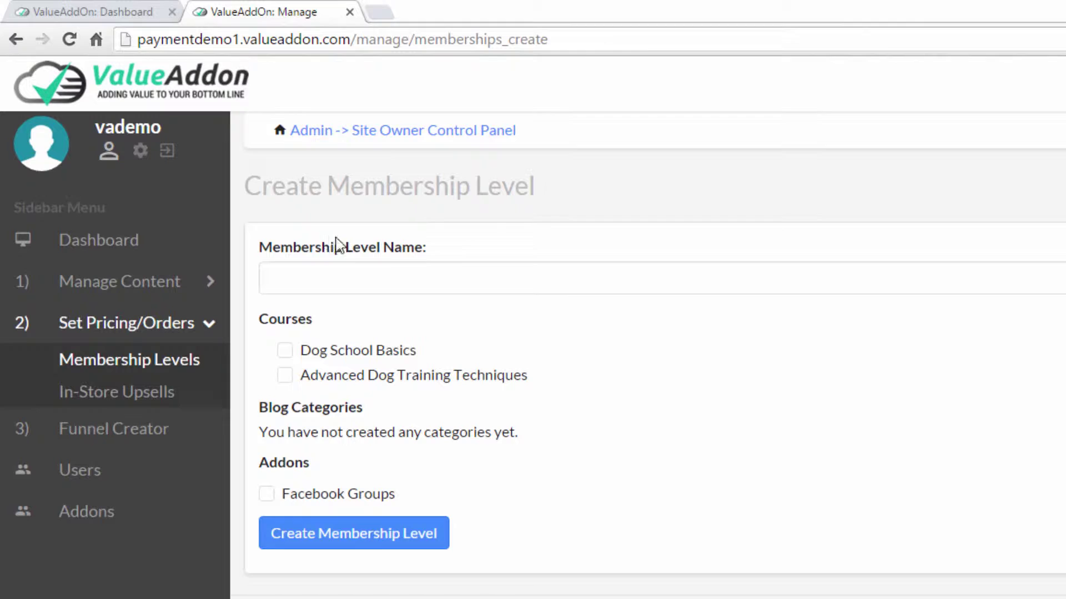
{"action": "left_click", "coordinate": [359, 265]}
{"action": "type", "text": "Pack"}
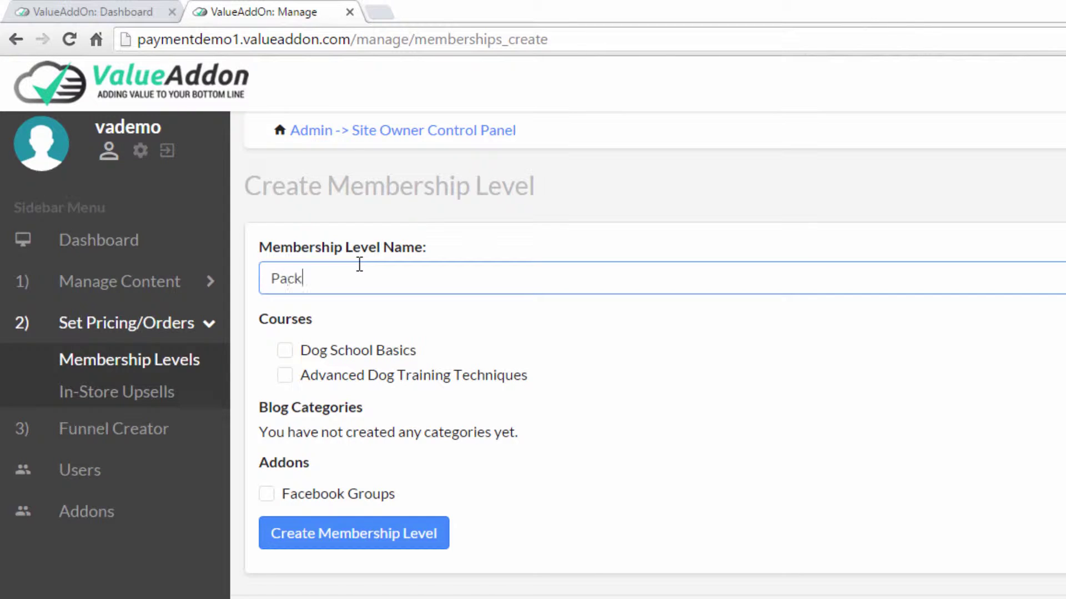
{"action": "type", "text": "age A"}
{"action": "left_click", "coordinate": [285, 351]}
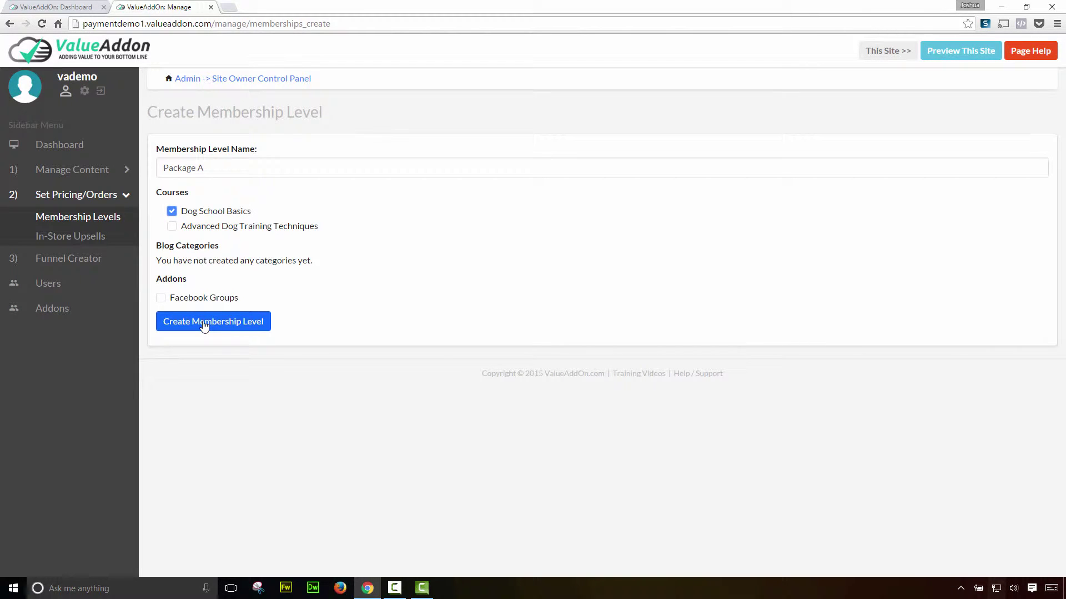
{"action": "left_click", "coordinate": [204, 326]}
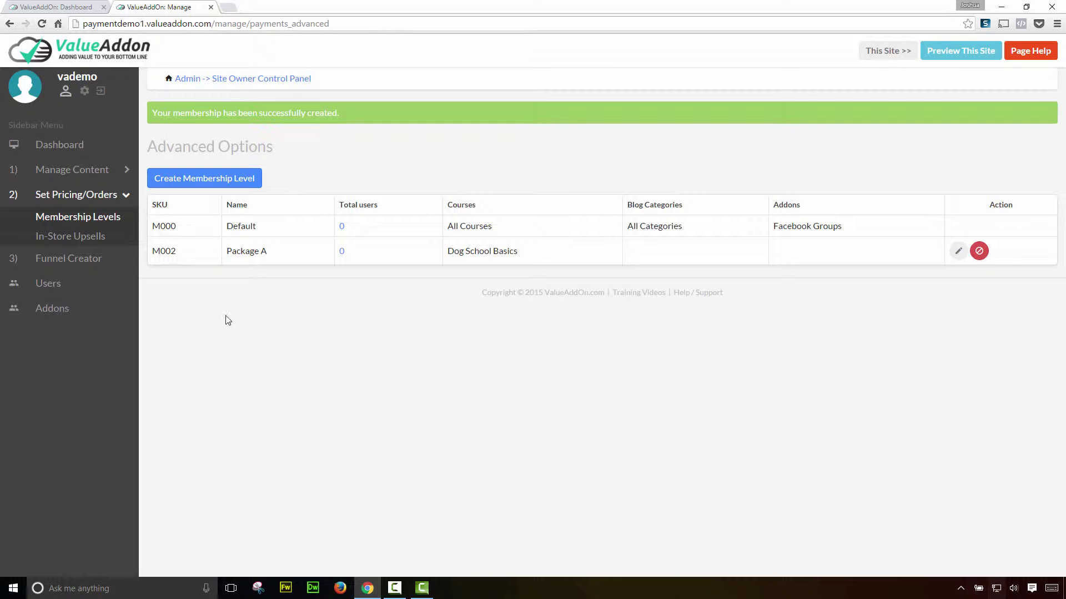
Step: Save level 'Package B' with Advanced Dog Training Techniques and the Facebook Groups addon
{"action": "left_click", "coordinate": [216, 181]}
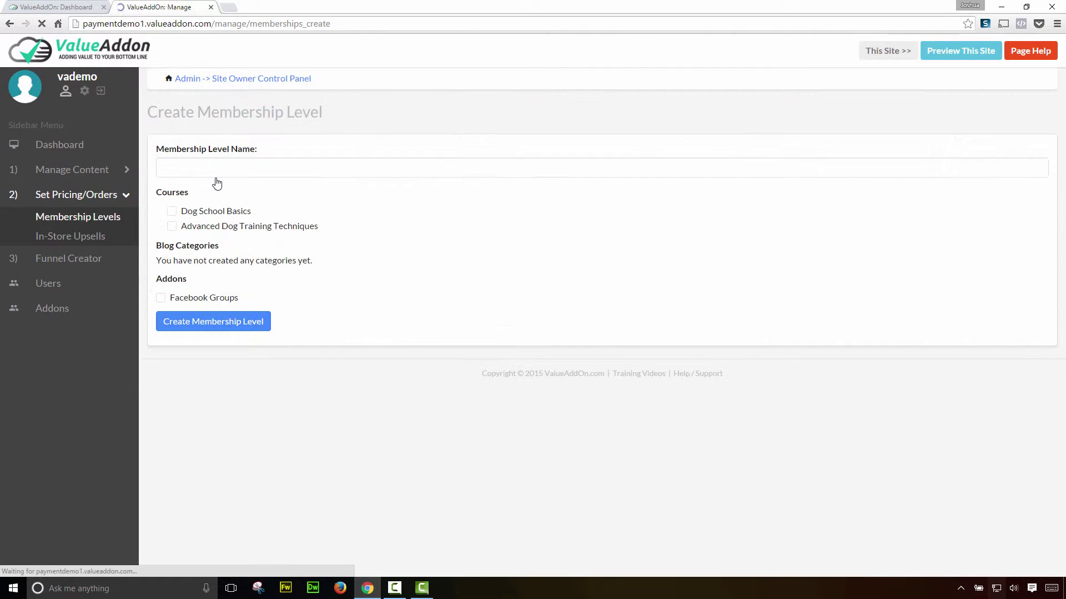
{"action": "left_click", "coordinate": [216, 171]}
{"action": "type", "text": "Pa"}
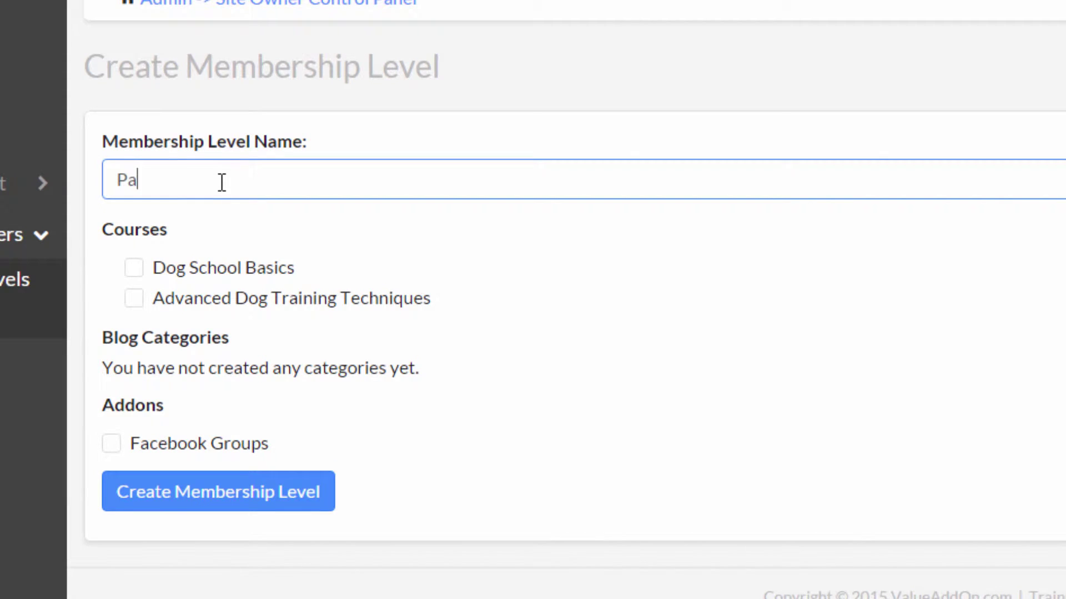
{"action": "type", "text": "ckage B"}
{"action": "left_click", "coordinate": [136, 300]}
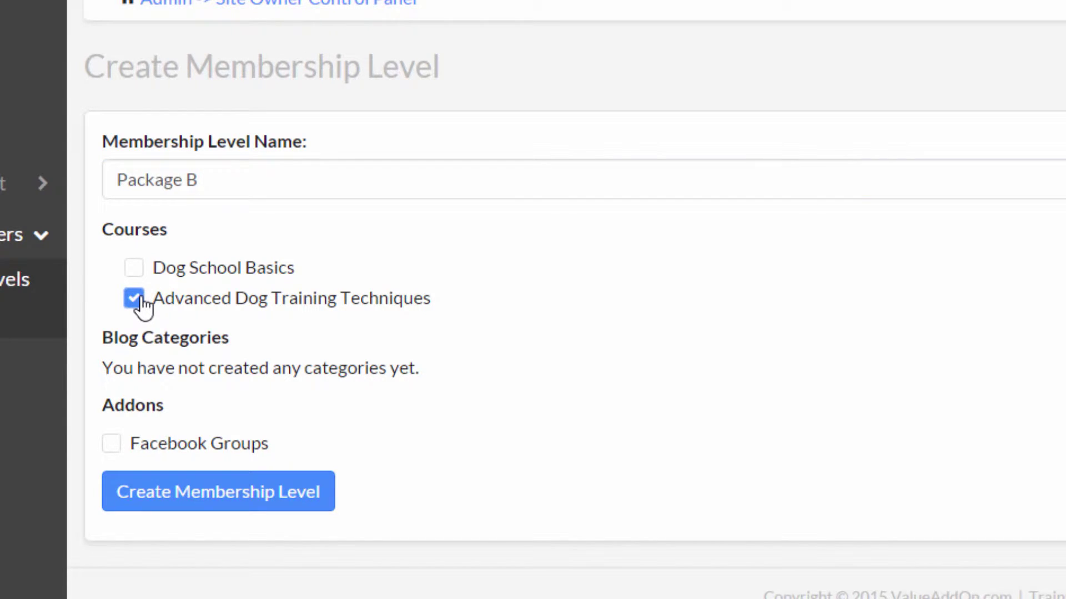
{"action": "left_click", "coordinate": [112, 444]}
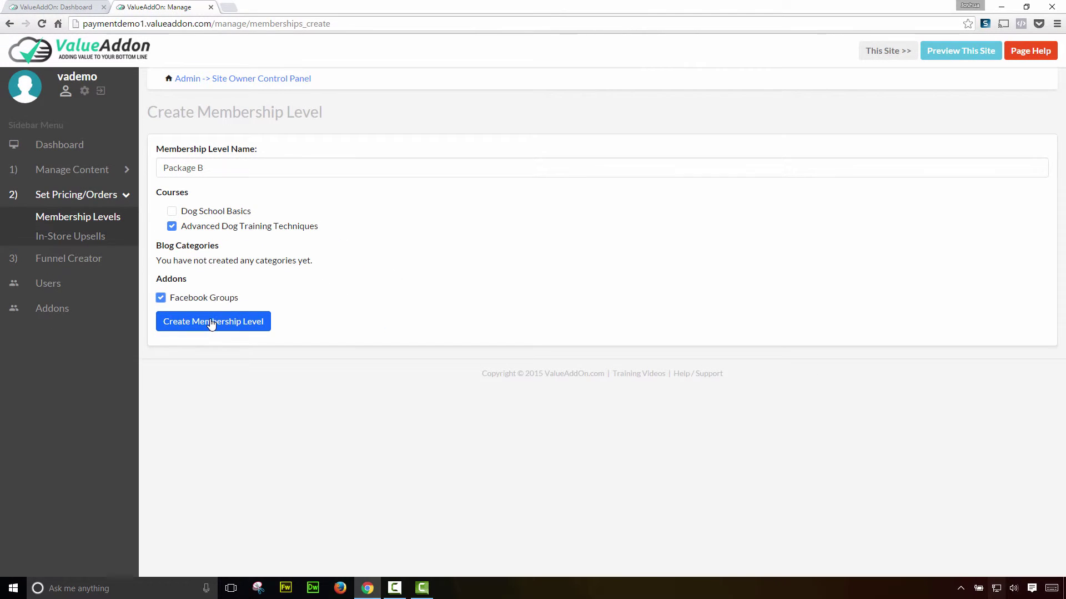
{"action": "left_click", "coordinate": [211, 324]}
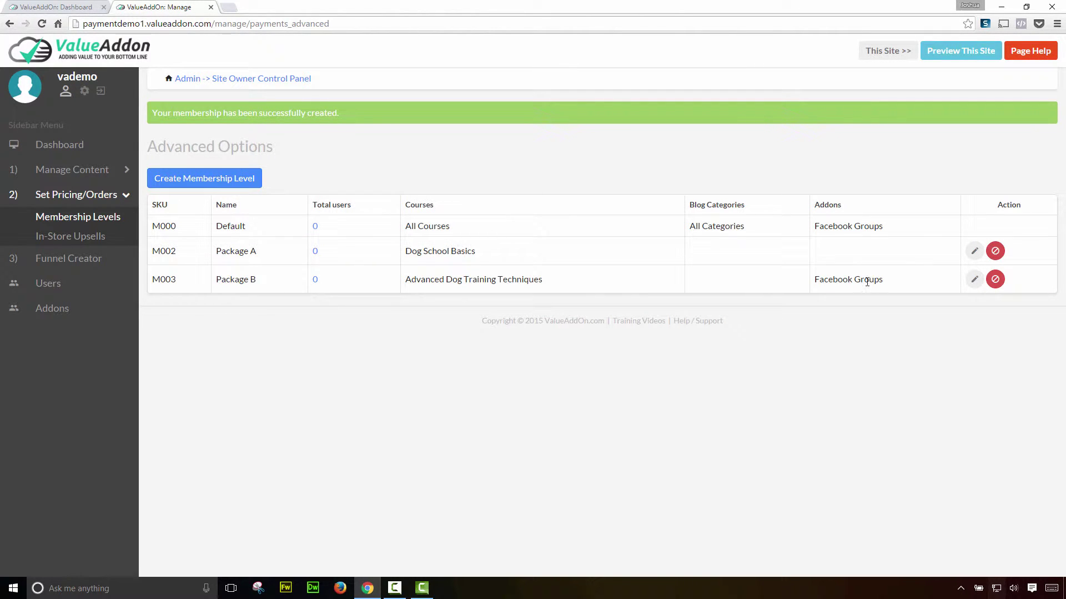
Step: Return to the Payment Plans page listing plans P001 and P002
{"action": "left_click", "coordinate": [91, 198]}
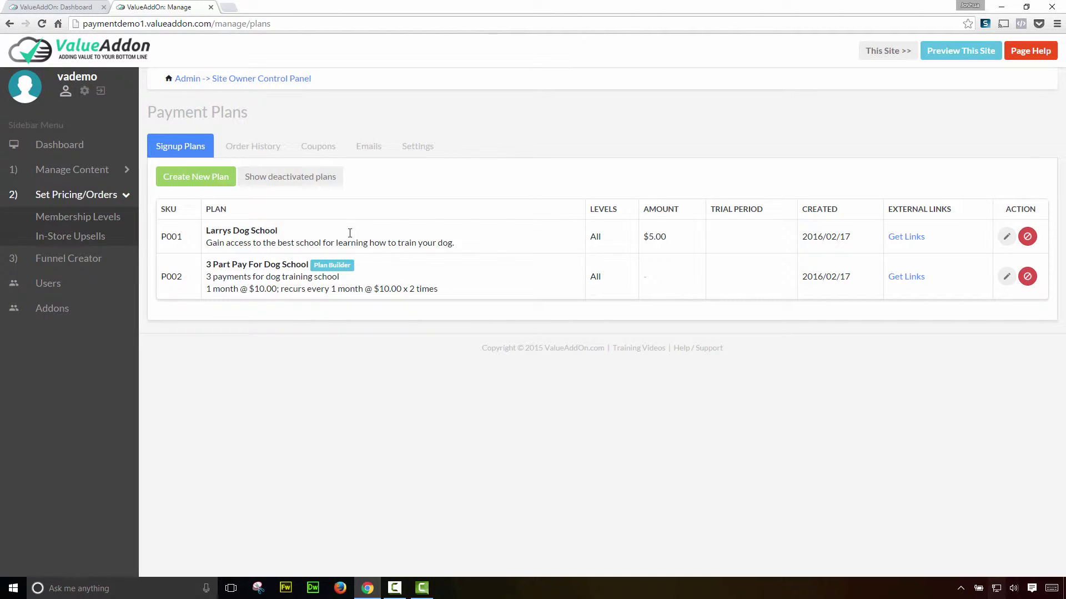
Step: Start a one-time signup plan named 'Dog Basics - Package A' priced at $5.00
{"action": "left_click", "coordinate": [200, 184]}
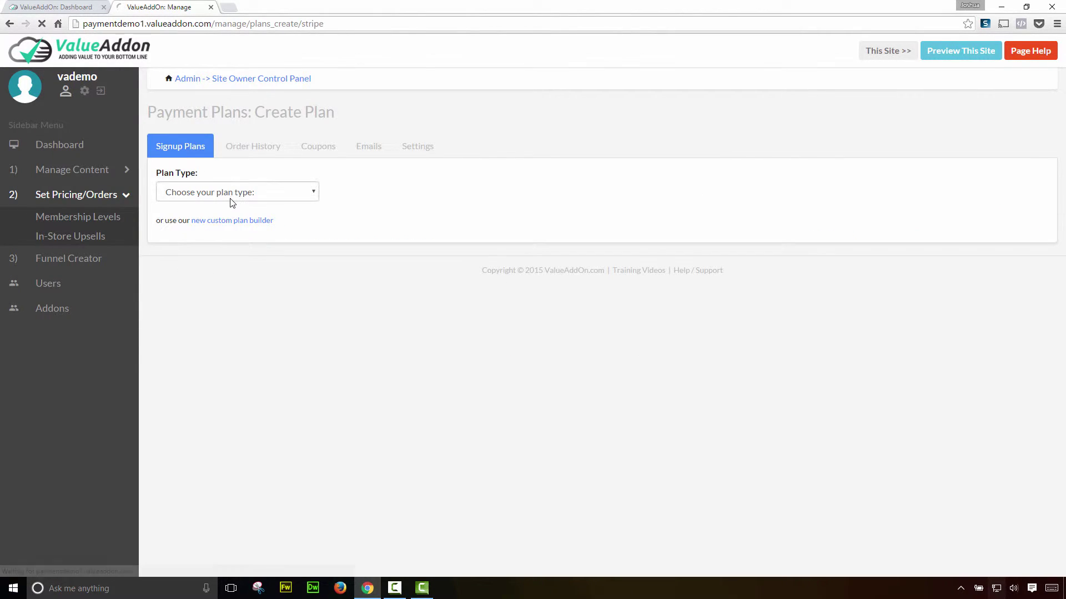
{"action": "left_click", "coordinate": [231, 196]}
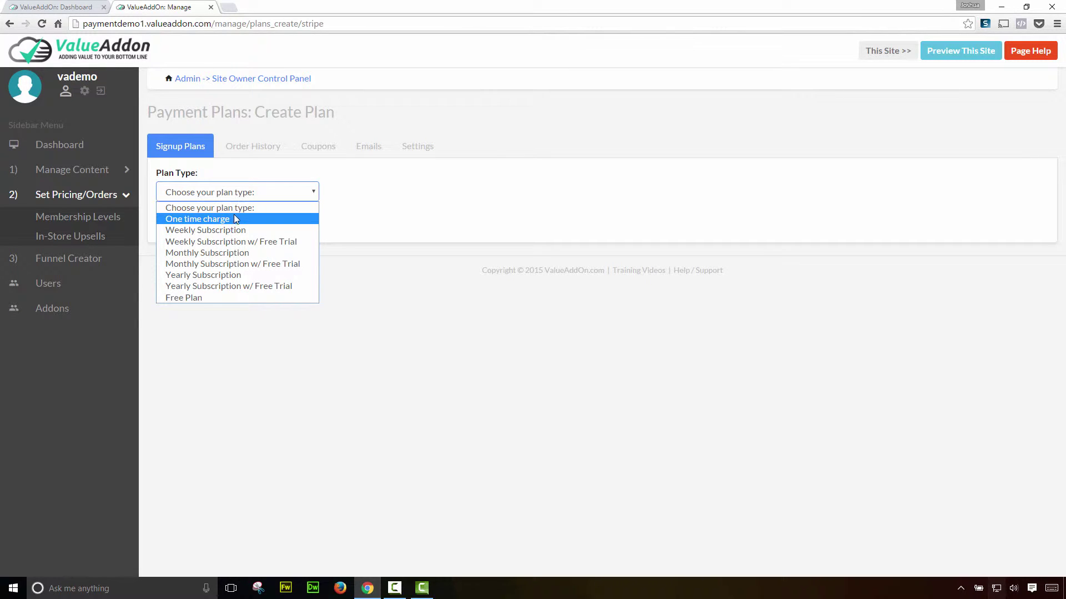
{"action": "left_click", "coordinate": [238, 219]}
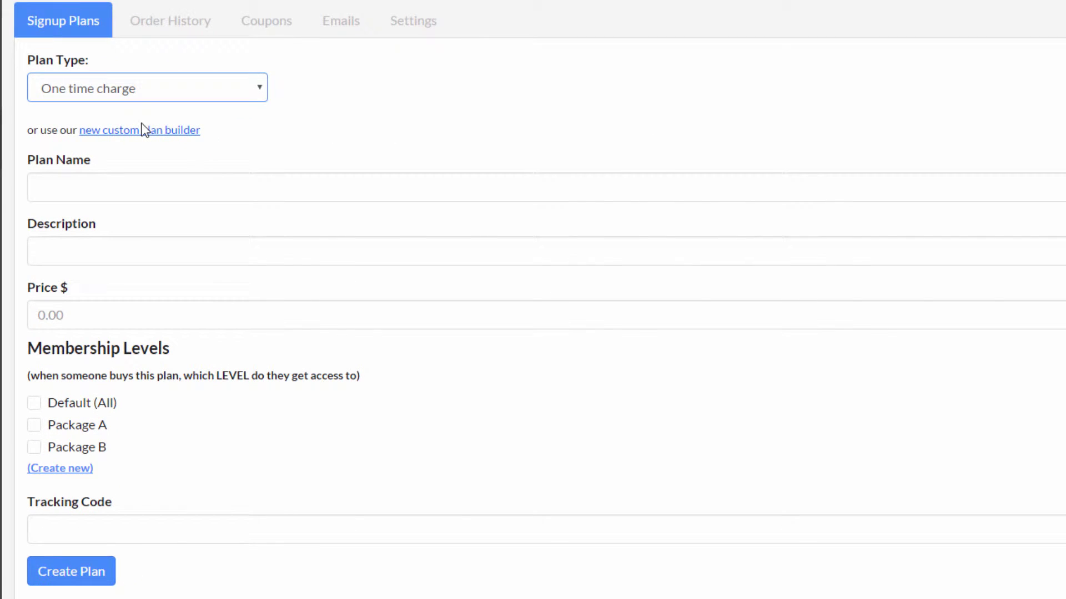
{"action": "left_click", "coordinate": [133, 189]}
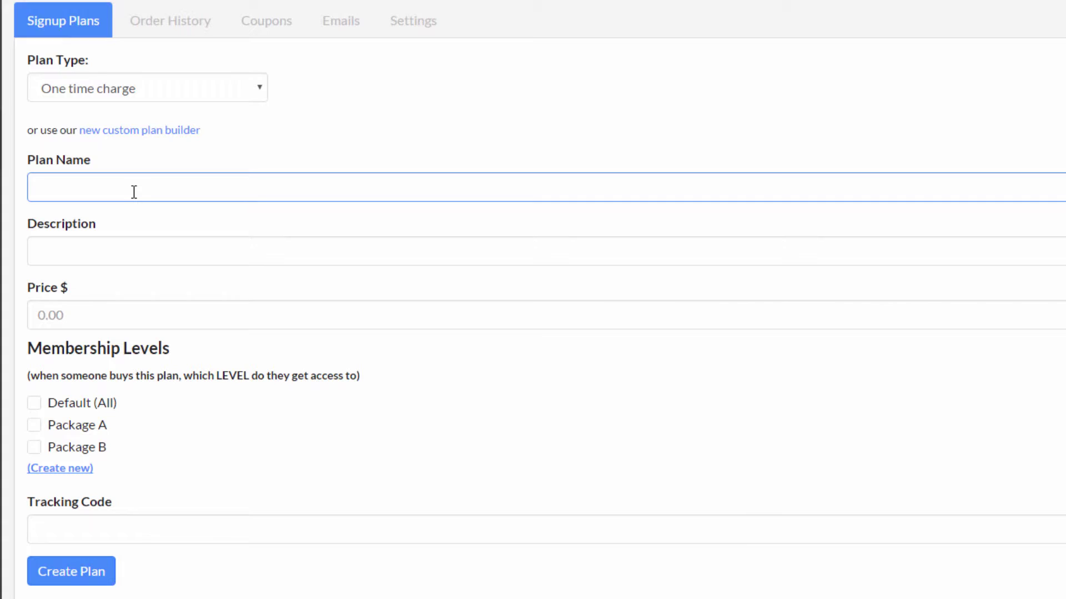
{"action": "type", "text": "D"}
{"action": "type", "text": "og Basics "}
{"action": "type", "text": "- {Pa"}
{"action": "key", "text": "BackSpace"}
{"action": "key", "text": "BackSpace"}
{"action": "key", "text": "BackSpace"}
{"action": "key", "text": "BackSpace"}
{"action": "type", "text": "Packahe A"}
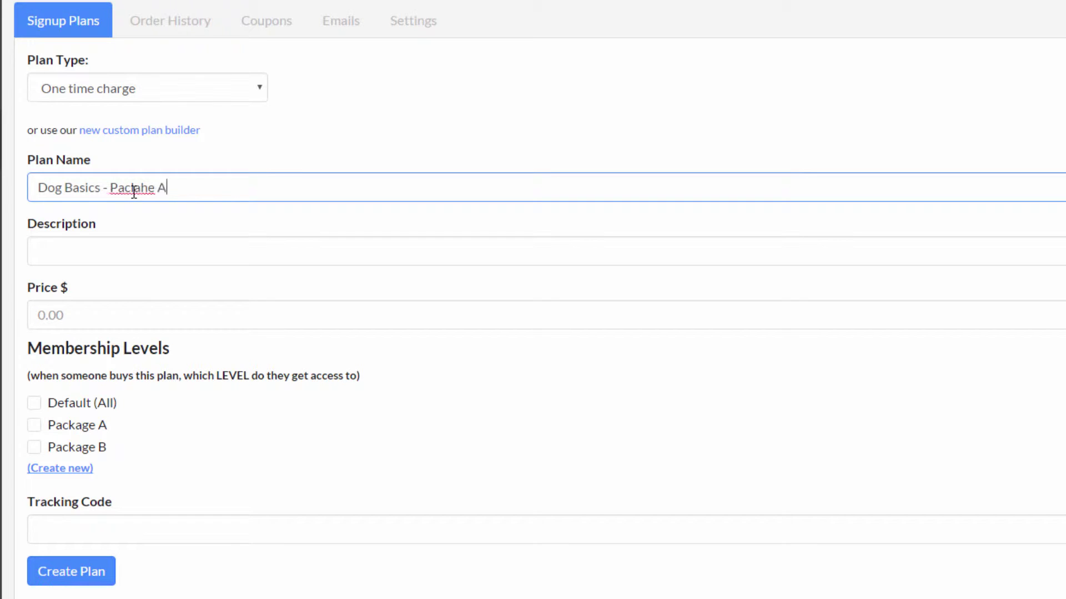
{"action": "key", "text": "BackSpace"}
{"action": "key", "text": "BackSpace"}
{"action": "key", "text": "BackSpace"}
{"action": "key", "text": "BackSpace"}
{"action": "key", "text": "BackSpace"}
{"action": "type", "text": "age"}
{"action": "type", "text": " A"}
{"action": "left_click", "coordinate": [102, 253]}
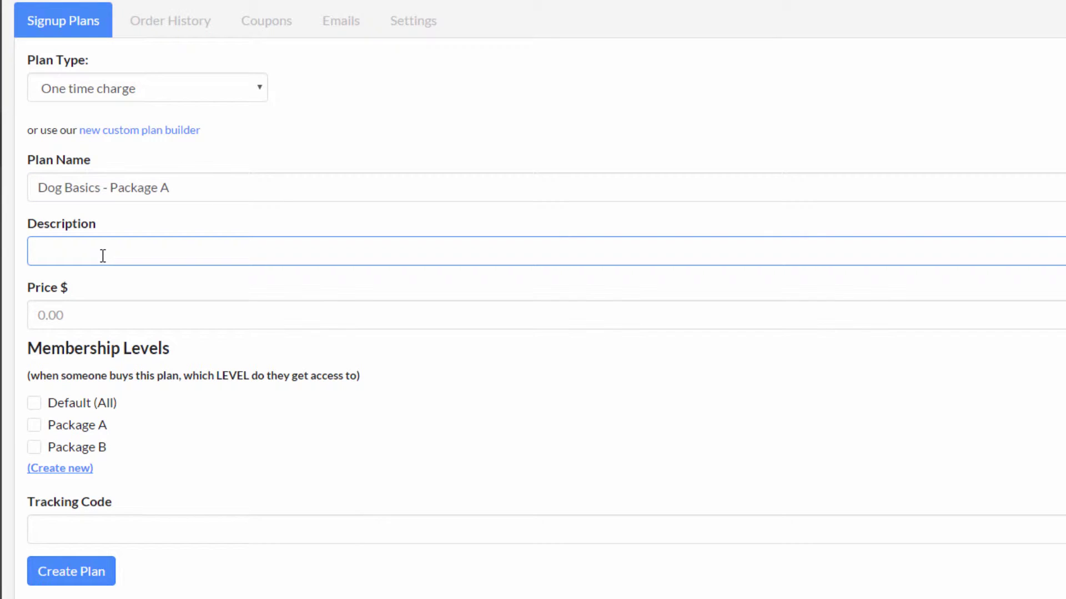
{"action": "type", "text": "Gain acces"}
{"action": "type", "text": "s to my basic"}
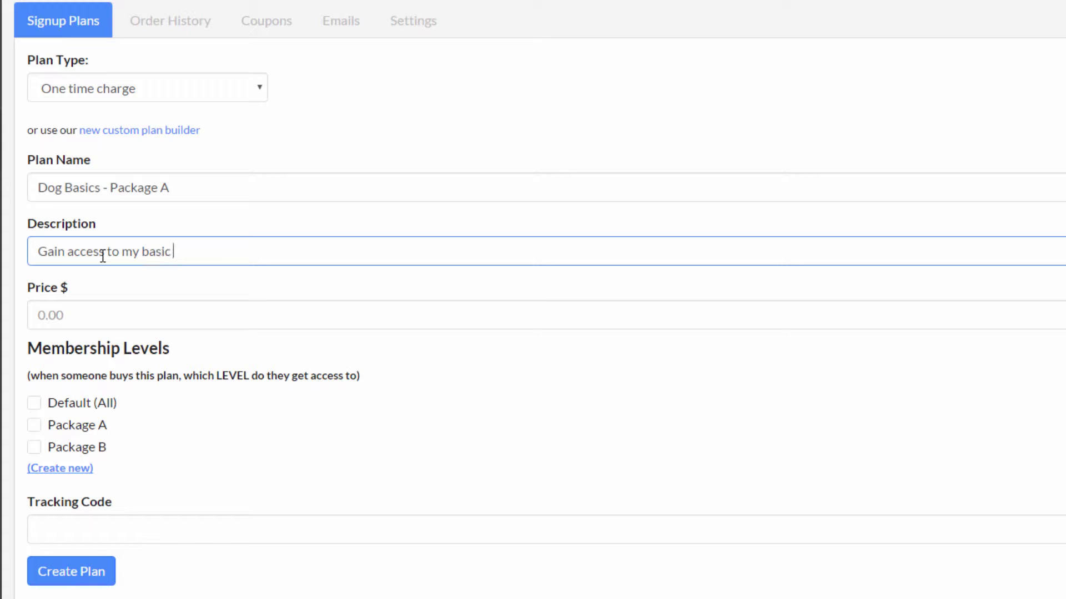
{"action": "type", "text": " course"}
{"action": "left_click", "coordinate": [82, 312]}
{"action": "type", "text": "5.00"}
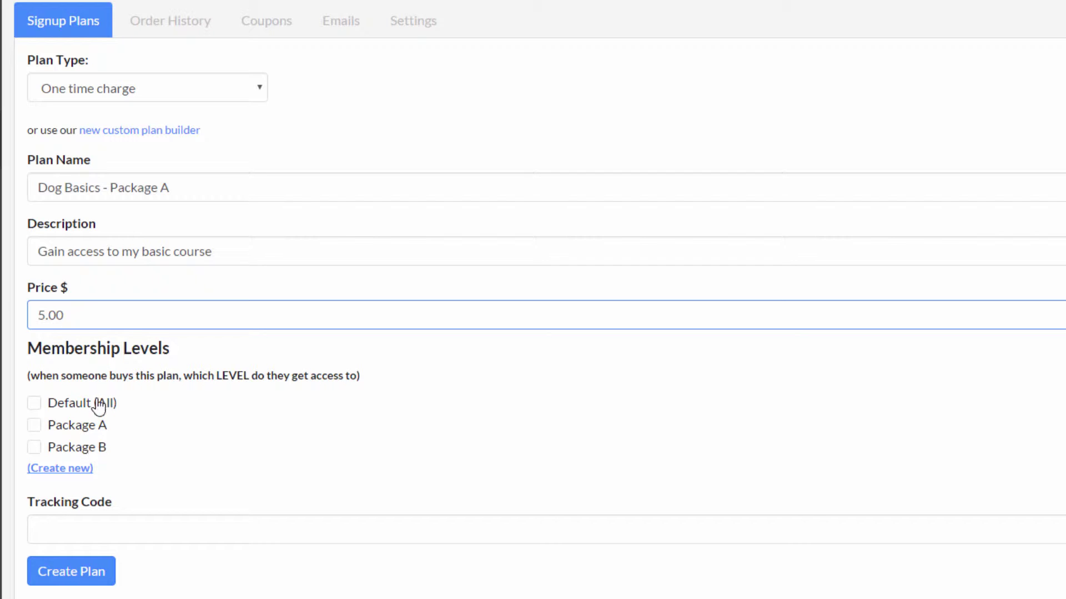
Step: Grant the plan only the Package A level, clearing Default (All) and Package B
{"action": "left_click", "coordinate": [38, 404]}
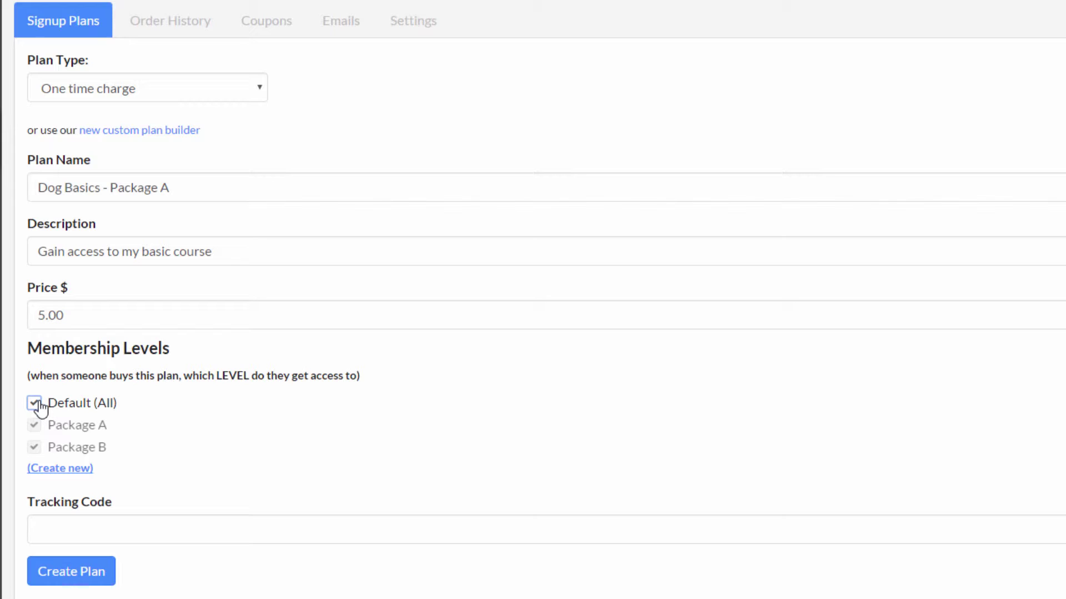
{"action": "left_click", "coordinate": [37, 405]}
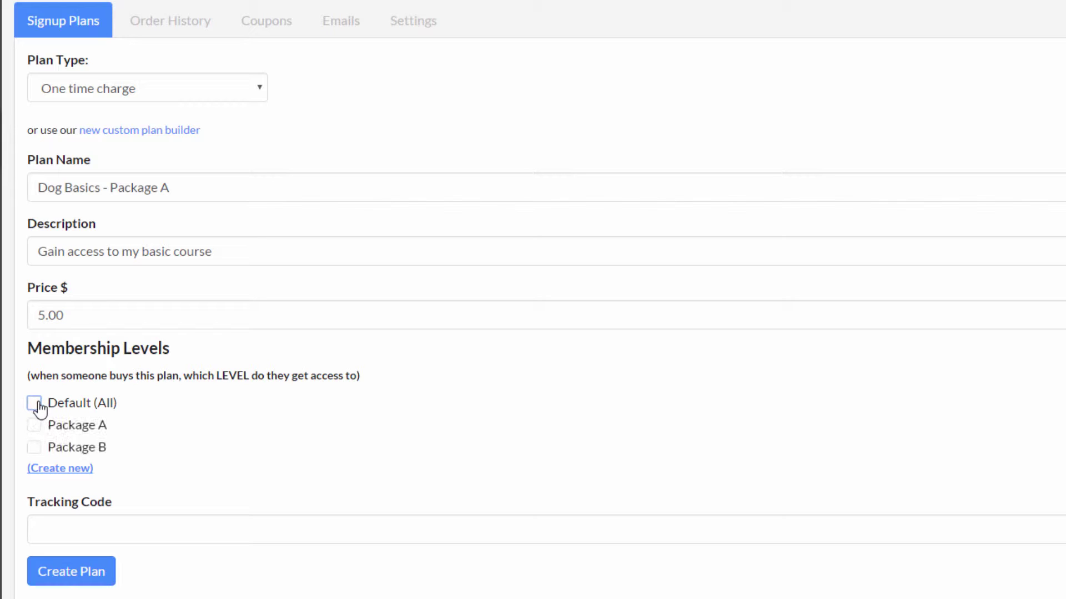
{"action": "left_click", "coordinate": [35, 428]}
{"action": "left_click", "coordinate": [36, 451]}
{"action": "left_click", "coordinate": [36, 450]}
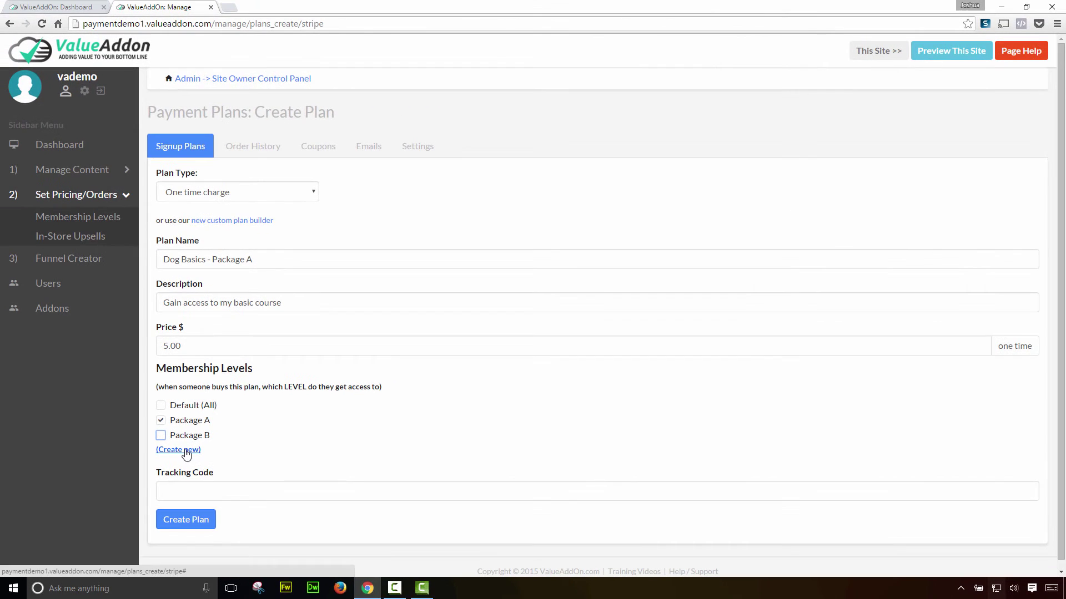
Step: Dismiss a stray new-level form and create the $5.00 Dog Basics - Package A plan
{"action": "left_click", "coordinate": [182, 451]}
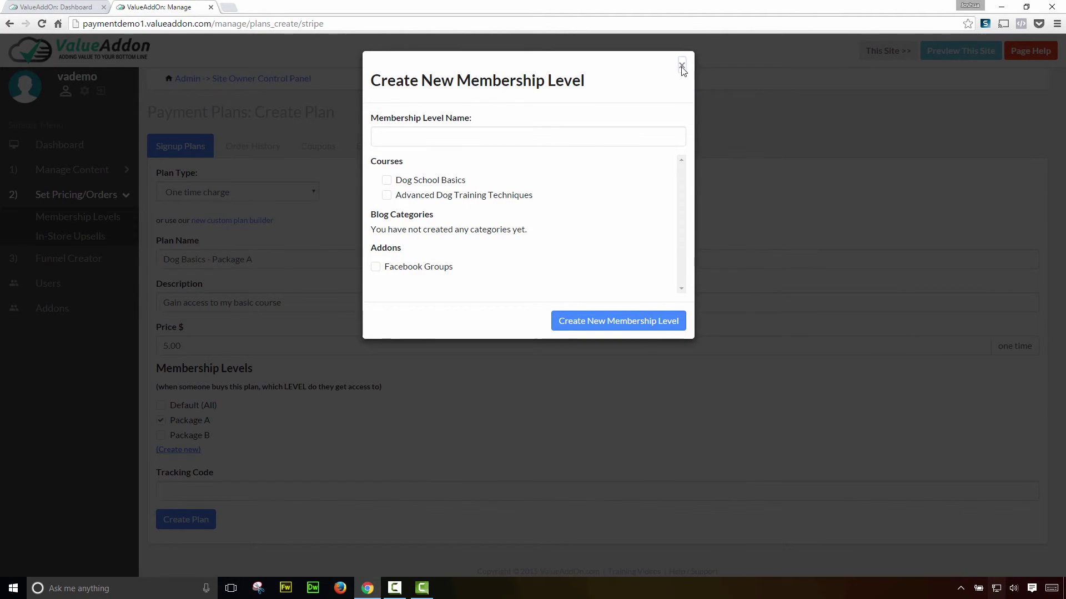
{"action": "left_click", "coordinate": [681, 69]}
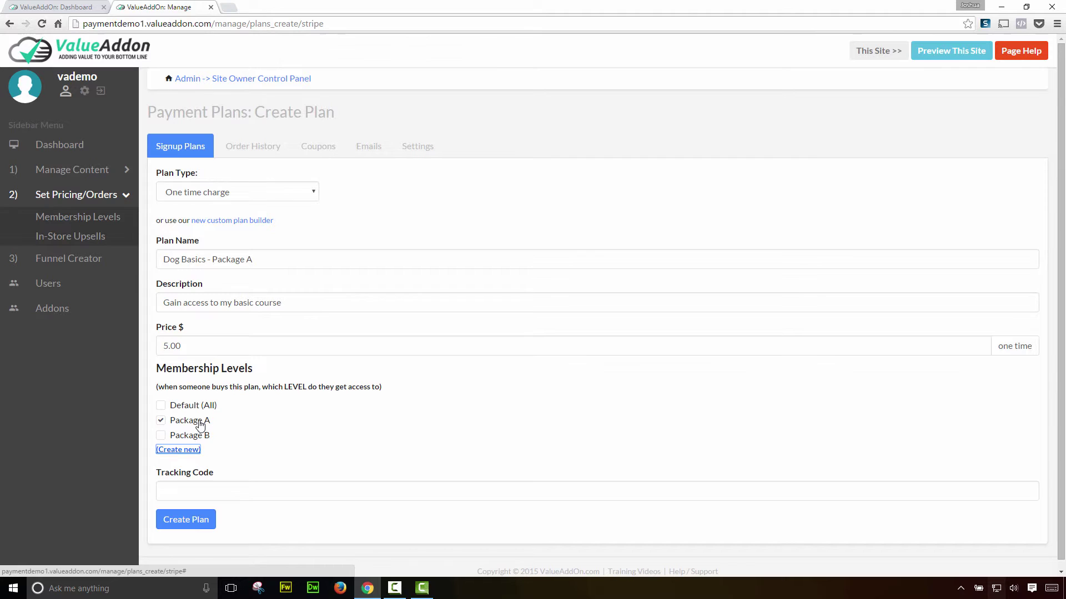
{"action": "left_click", "coordinate": [188, 524]}
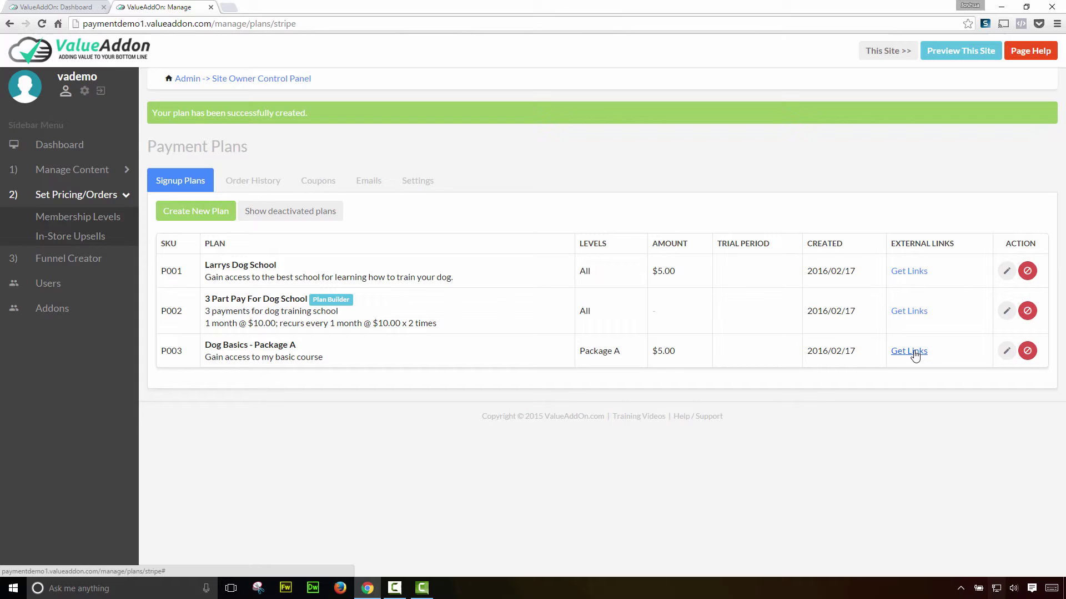
Step: Create one-time plan 'Advanced Dog Package B with FB Group' at $15.00 granting Package B
{"action": "left_click", "coordinate": [188, 219]}
{"action": "left_click", "coordinate": [223, 197]}
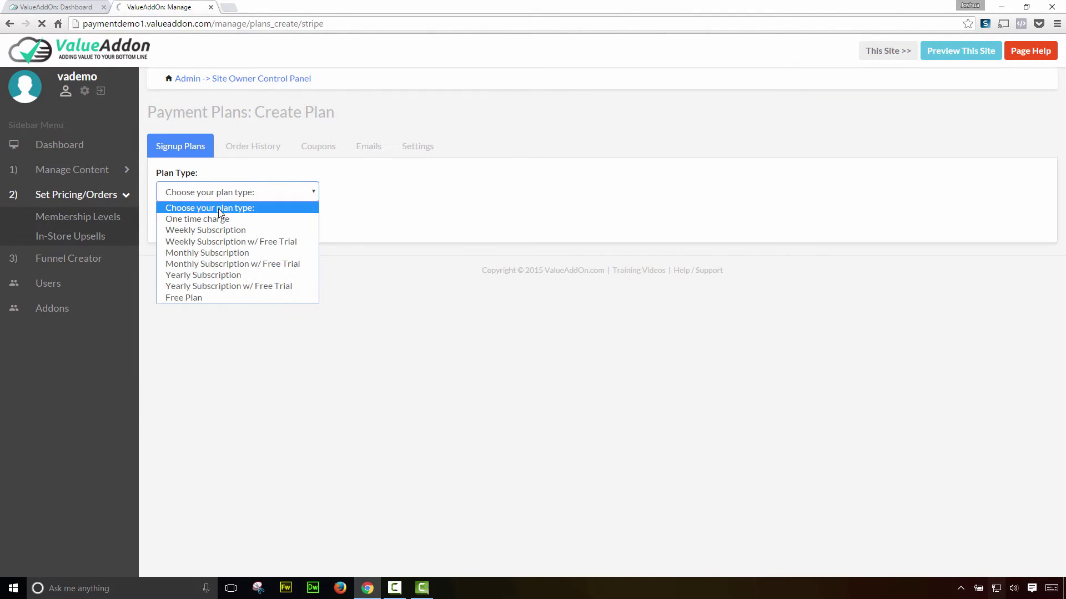
{"action": "left_click", "coordinate": [216, 218]}
{"action": "left_click", "coordinate": [212, 257]}
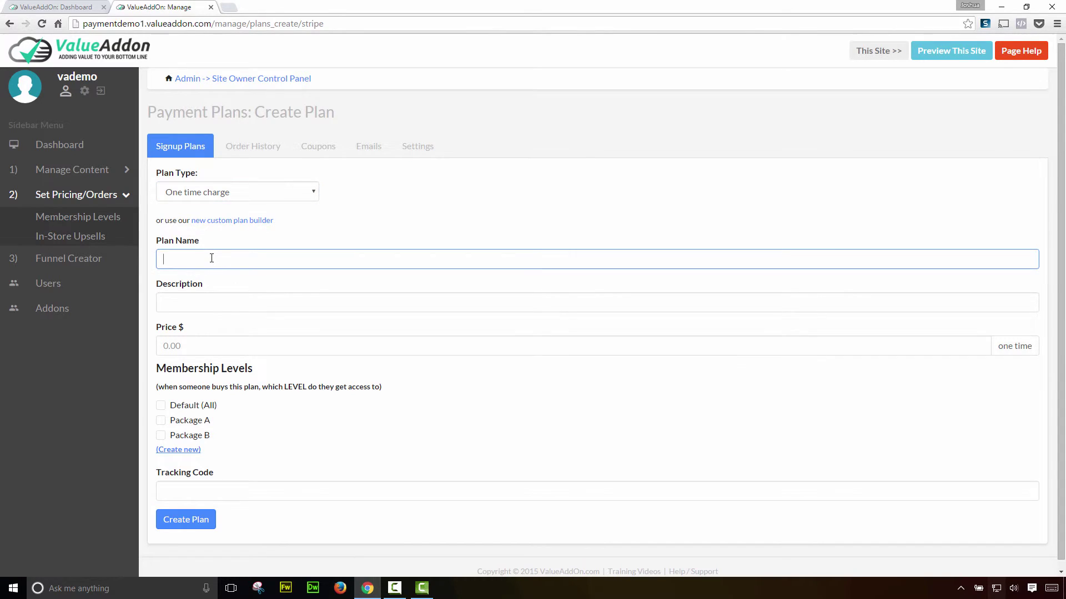
{"action": "type", "text": "Advanced"}
{"action": "type", "text": " Dog PAc"}
{"action": "type", "text": "kage"}
{"action": "key", "text": "BackSpace"}
{"action": "key", "text": "BackSpace"}
{"action": "key", "text": "BackSpace"}
{"action": "key", "text": "BackSpace"}
{"action": "key", "text": "BackSpace"}
{"action": "type", "text": "a"}
{"action": "type", "text": "ckage B"}
{"action": "type", "text": " with FB G"}
{"action": "type", "text": "roup"}
{"action": "key", "text": "Tab"}
{"action": "type", "text": "Ge"}
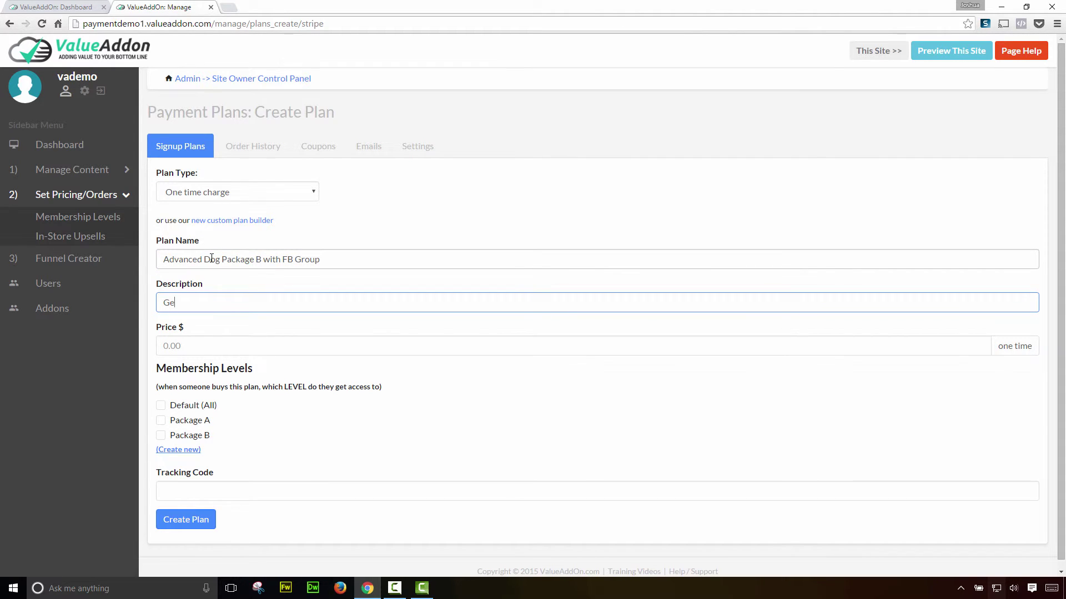
{"action": "type", "text": "t my advan"}
{"action": "type", "text": "ced course with f"}
{"action": "type", "text": "acebook grou"}
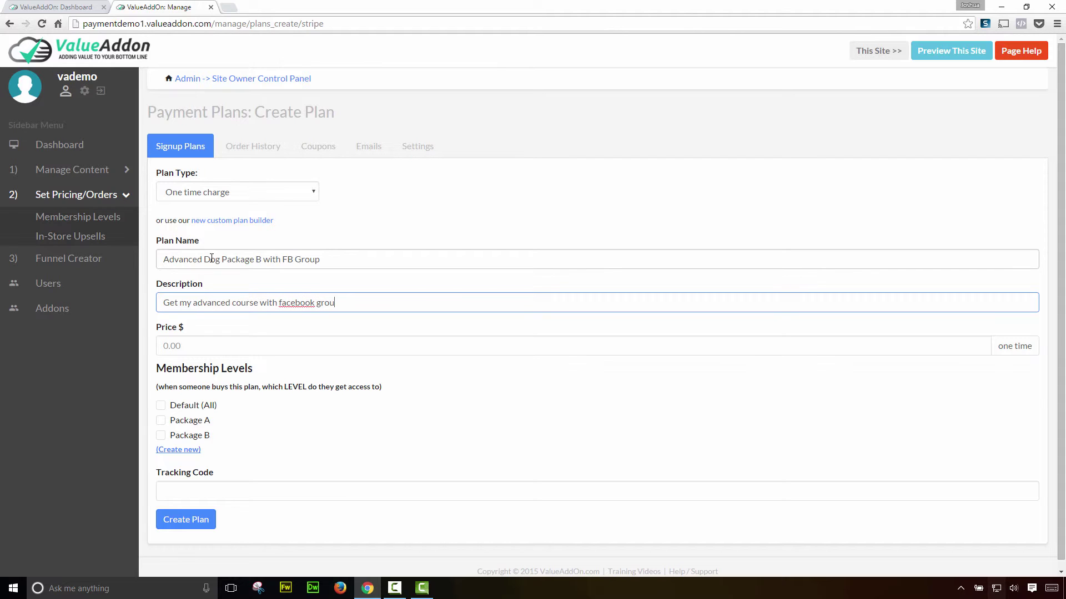
{"action": "type", "text": "p."}
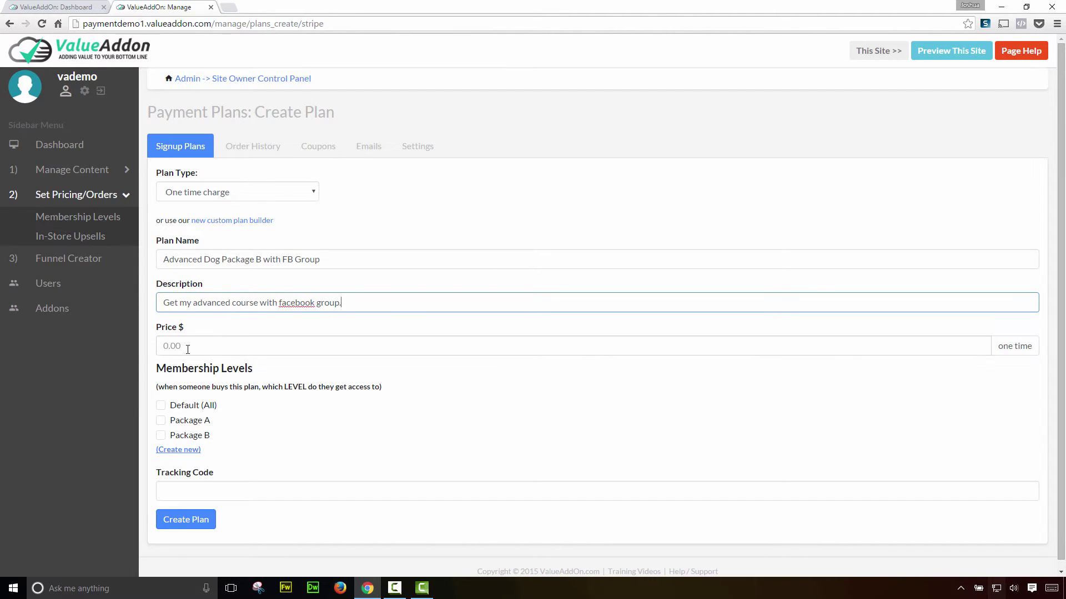
{"action": "left_click", "coordinate": [188, 347]}
{"action": "type", "text": "15.0"}
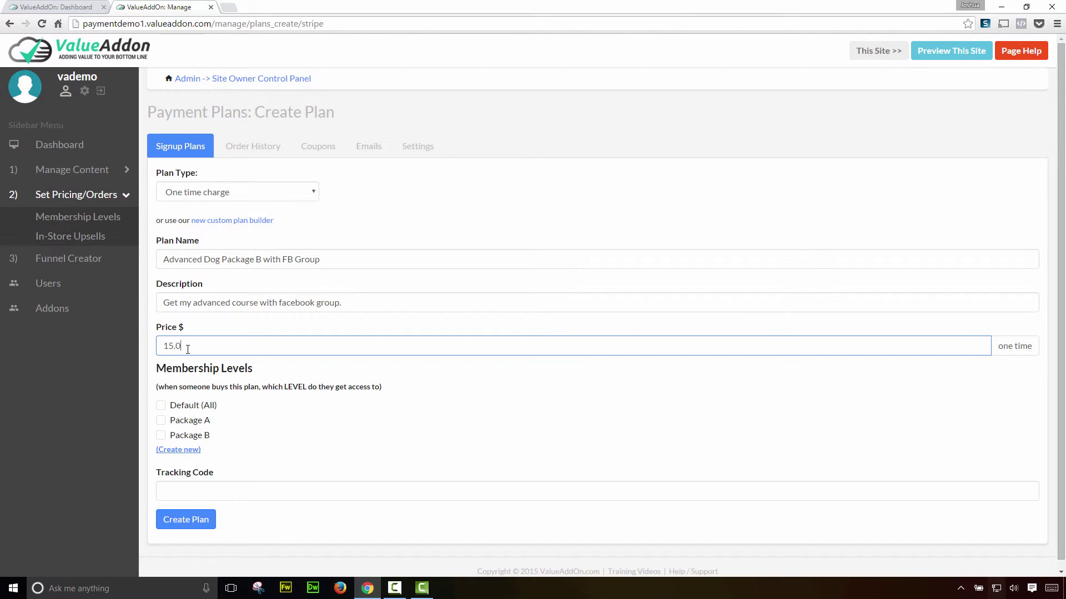
{"action": "type", "text": "0"}
{"action": "left_click", "coordinate": [161, 436]}
{"action": "left_click", "coordinate": [196, 521]}
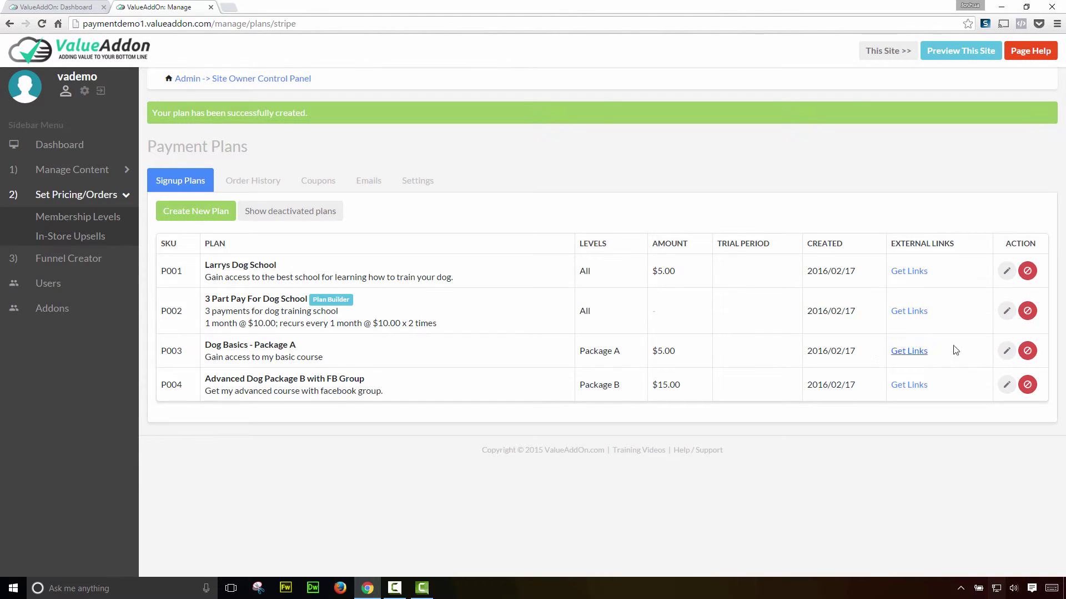
Step: Open the Package A plan's editor, then return to the Membership Levels list
{"action": "left_click", "coordinate": [1007, 350]}
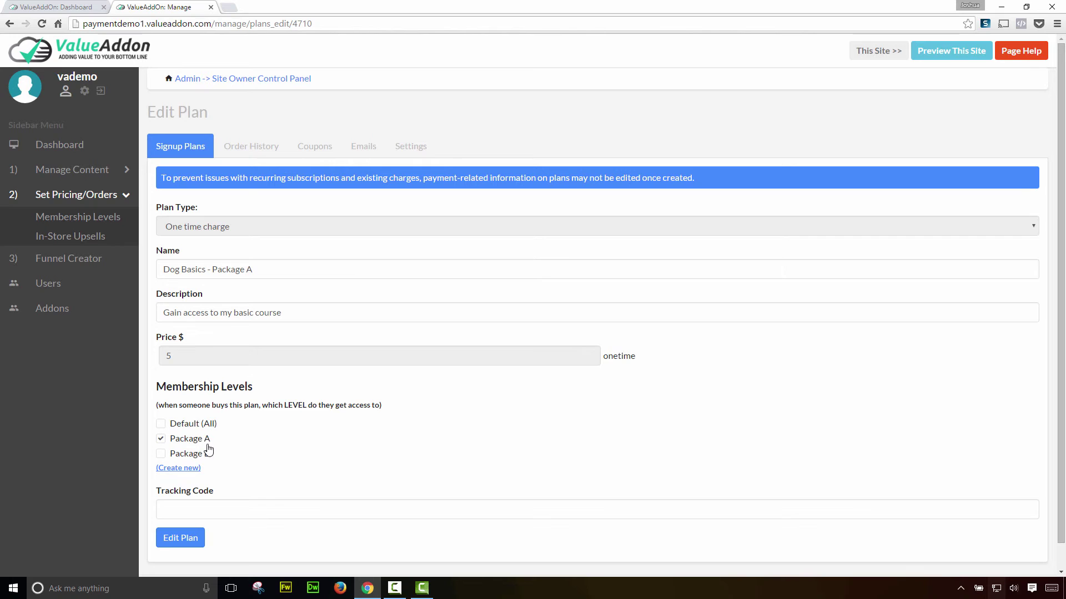
{"action": "left_click", "coordinate": [87, 218]}
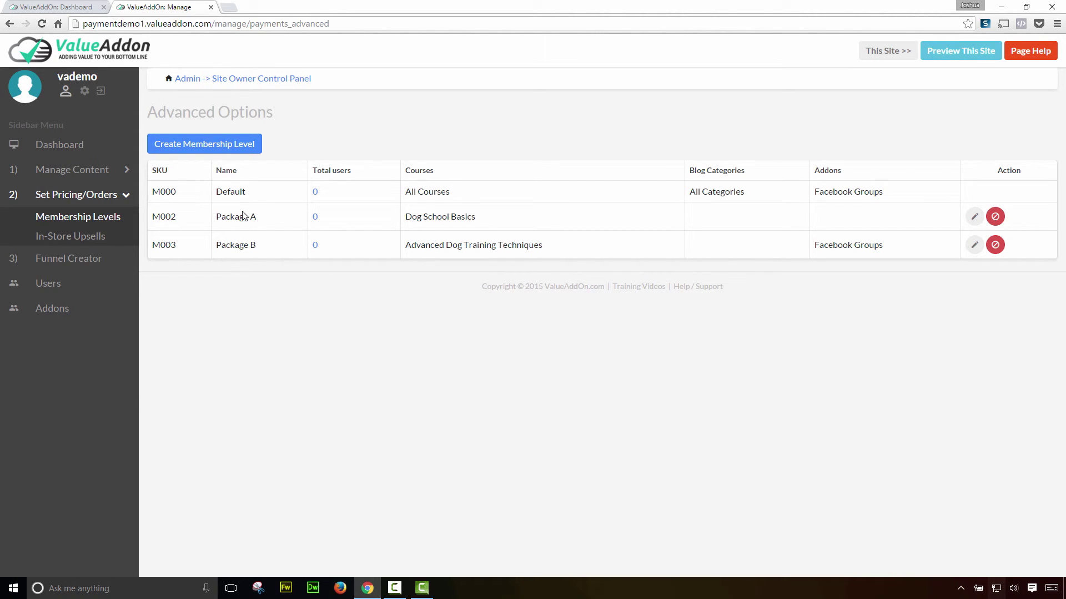
Step: Add Advanced Dog Training Techniques to Package A and save, then reopen and uncheck it
{"action": "left_click", "coordinate": [974, 218]}
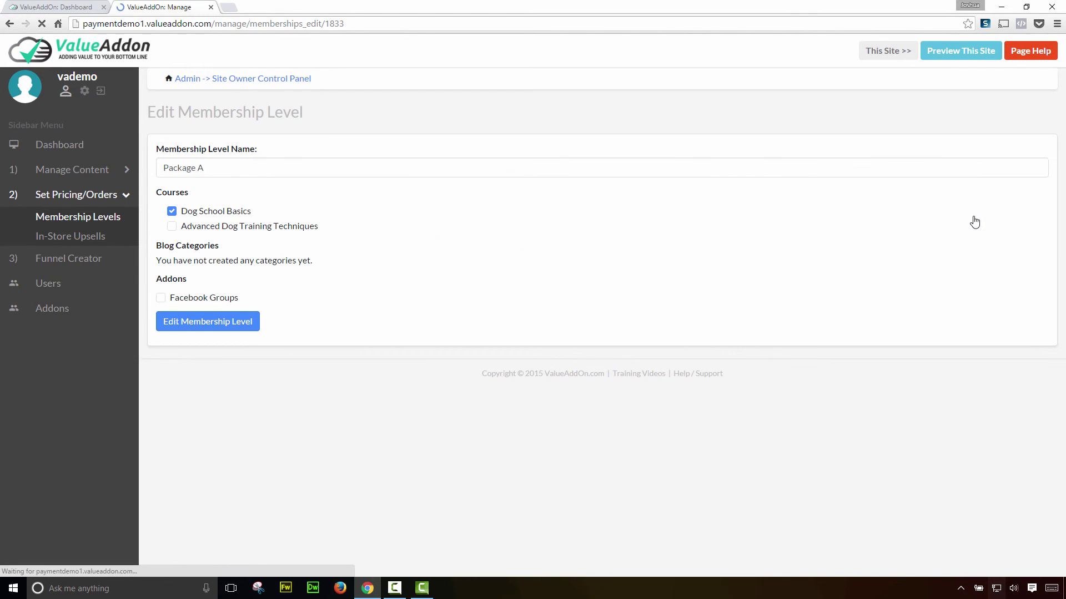
{"action": "left_click", "coordinate": [172, 227]}
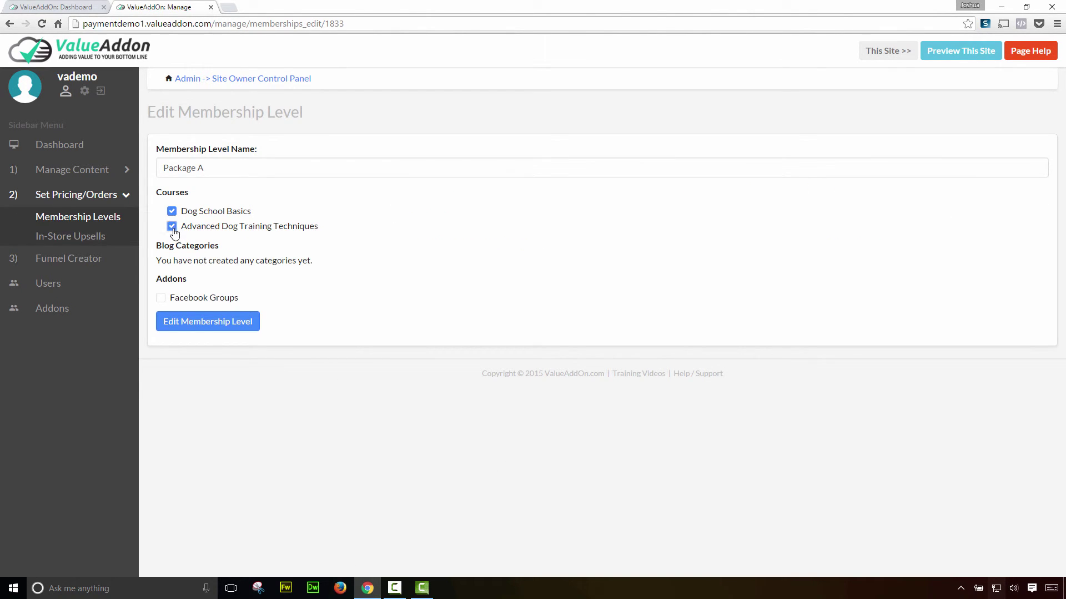
{"action": "left_click", "coordinate": [206, 329]}
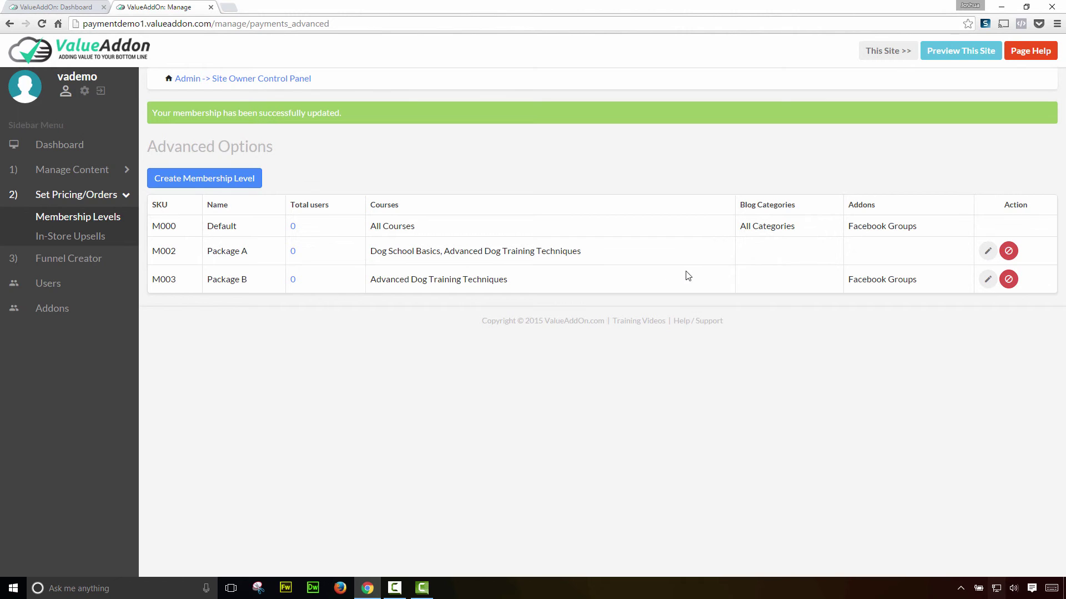
{"action": "left_click", "coordinate": [989, 252]}
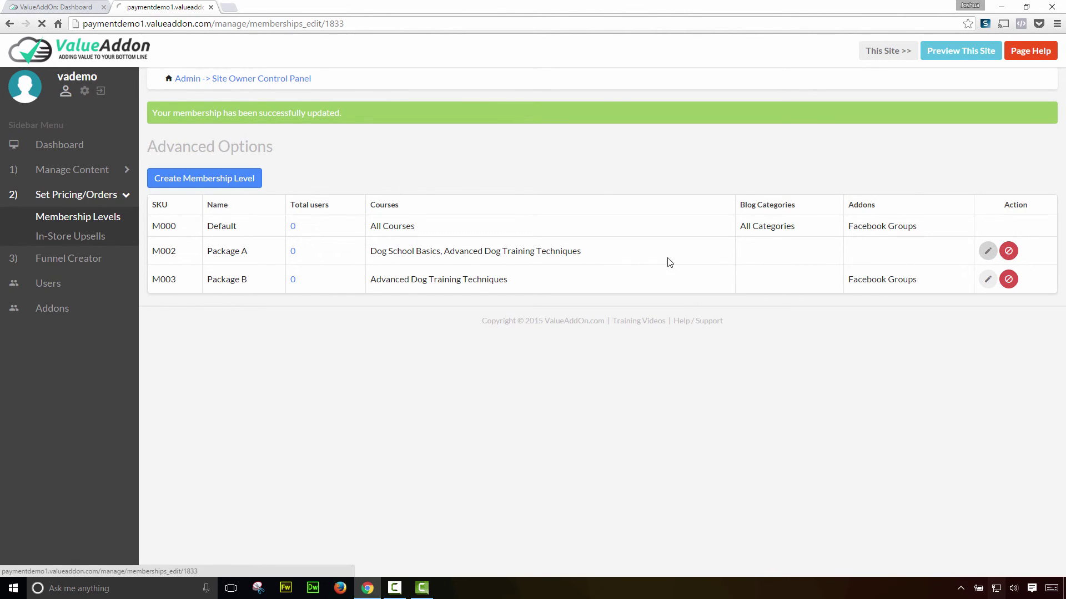
{"action": "left_click", "coordinate": [172, 227]}
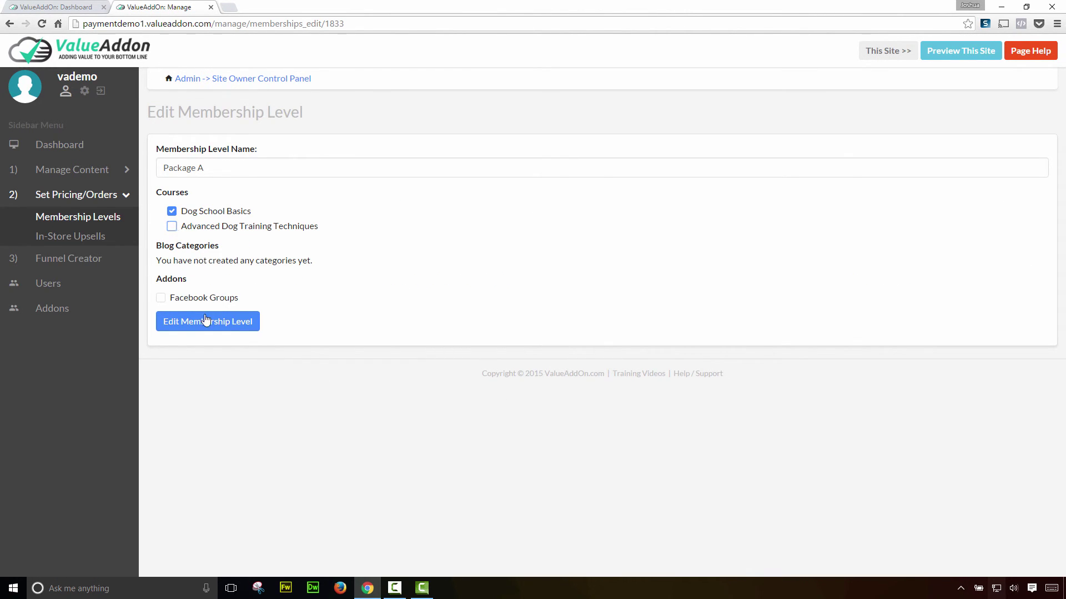